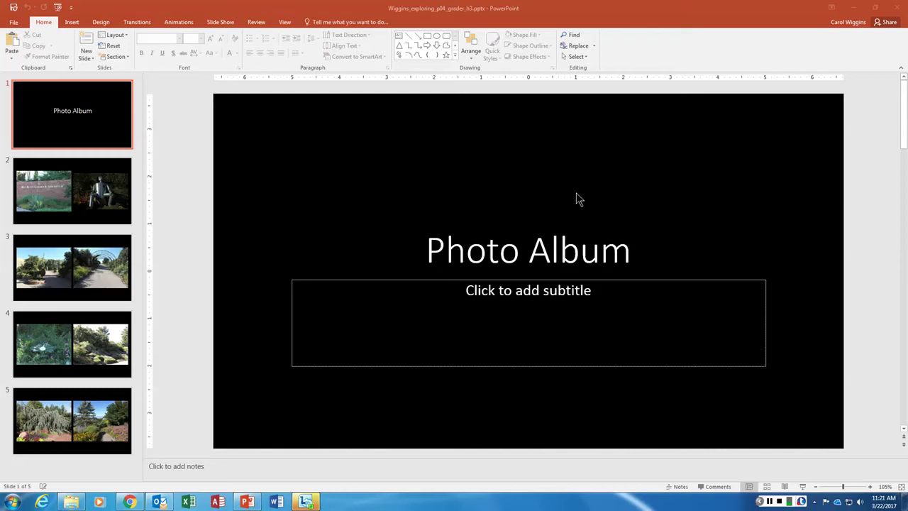
Open Edit Photo Album from Insert > Photo Album and move the dialog higher
{"action": "left_click", "coordinate": [101, 22]}
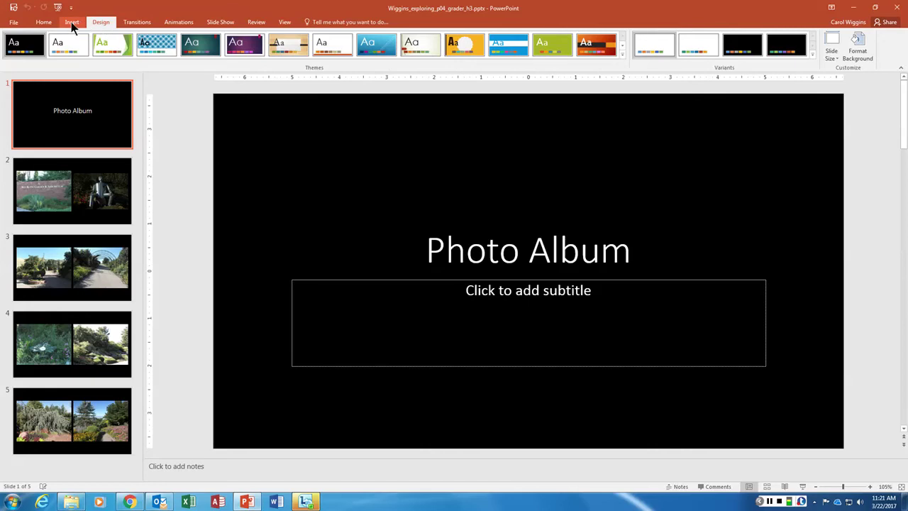
{"action": "left_click", "coordinate": [71, 22]}
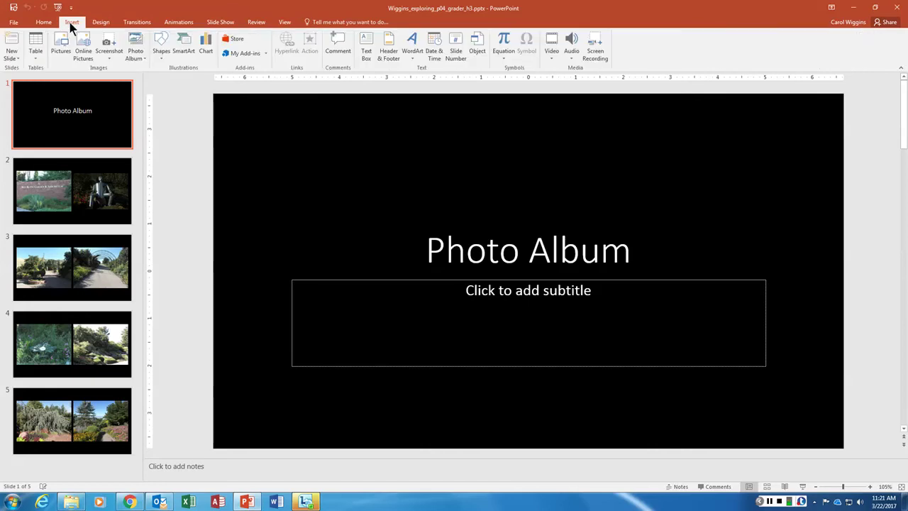
{"action": "left_click", "coordinate": [143, 57]}
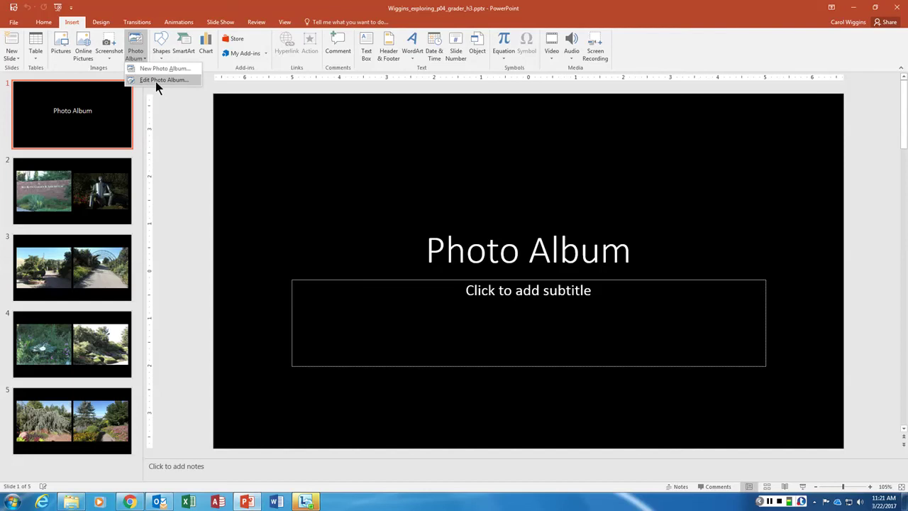
{"action": "left_click", "coordinate": [158, 81]}
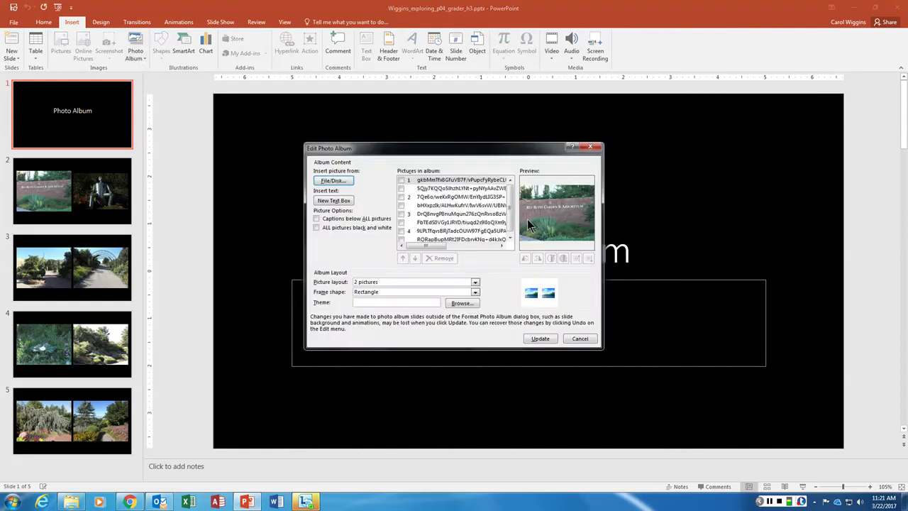
{"action": "left_click_drag", "start_coordinate": [440, 150], "coordinate": [436, 124]}
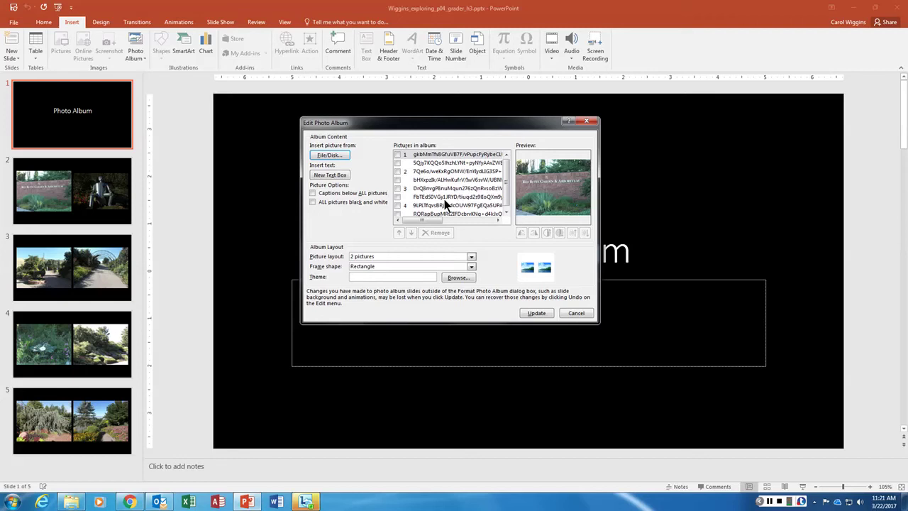
Check the garden-sign picture (picture 1) and remove it from the album list
{"action": "left_click", "coordinate": [397, 154]}
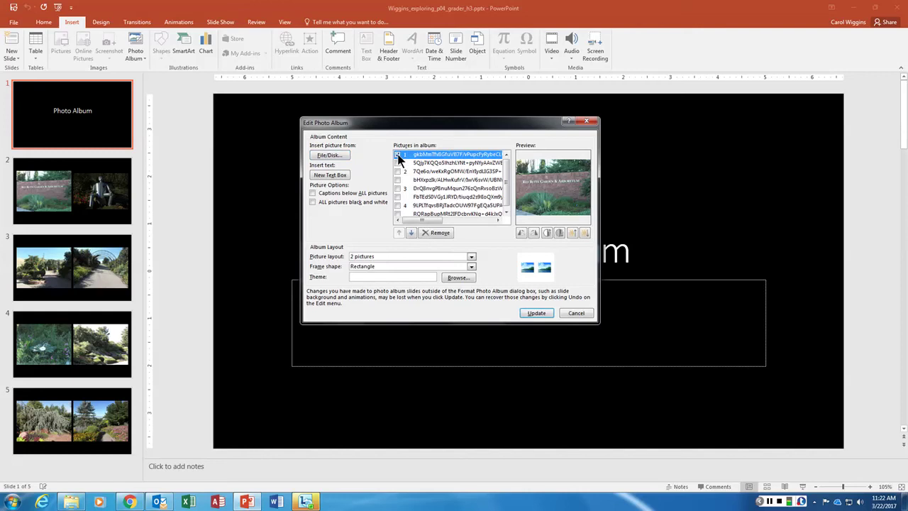
{"action": "left_click", "coordinate": [440, 232]}
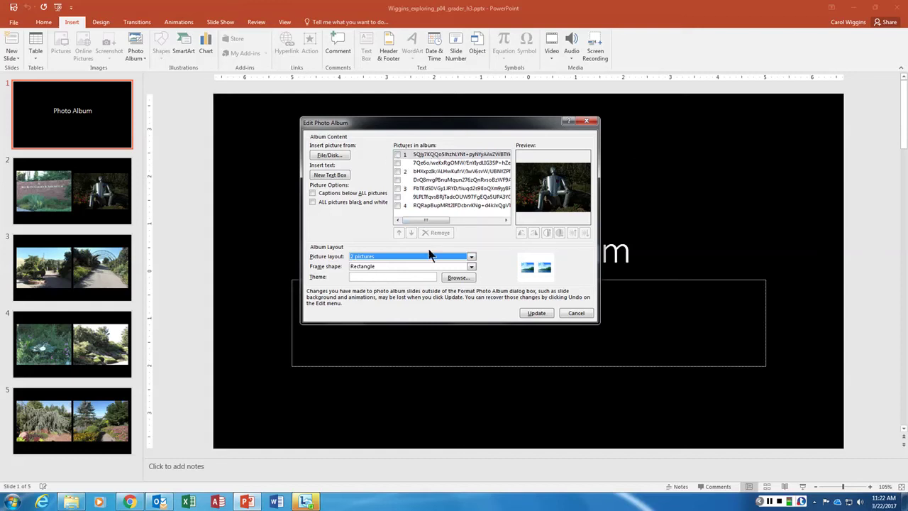
Raise the tin man picture's brightness four steps and its contrast one step
{"action": "left_click", "coordinate": [396, 154]}
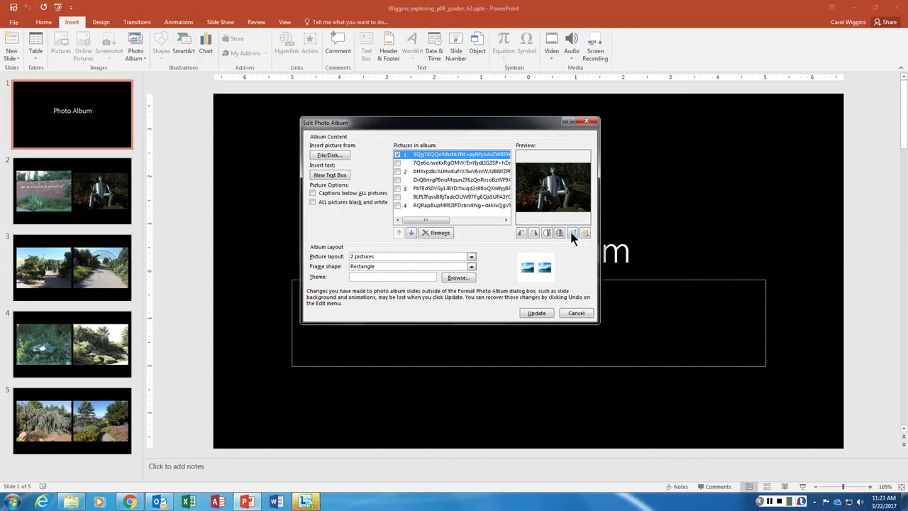
{"action": "left_click", "coordinate": [574, 234]}
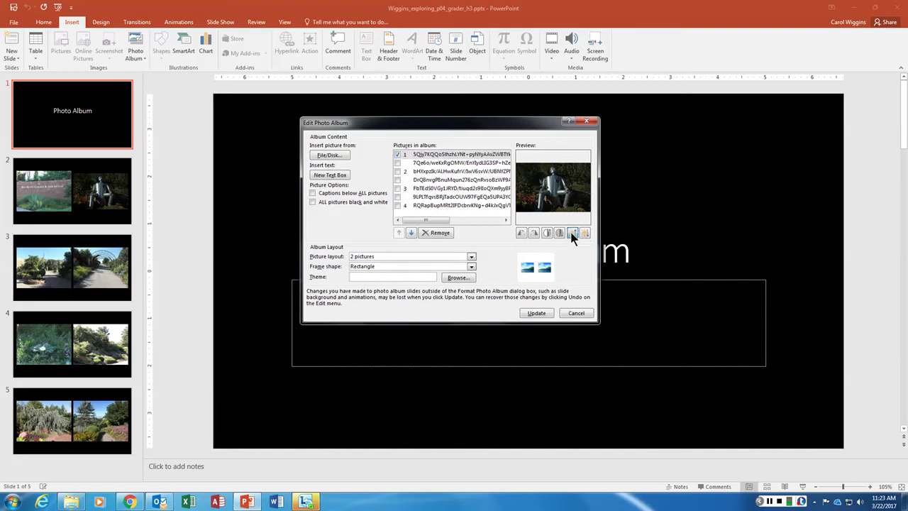
{"action": "left_click", "coordinate": [574, 235]}
{"action": "left_click", "coordinate": [573, 234]}
{"action": "left_click", "coordinate": [573, 235]}
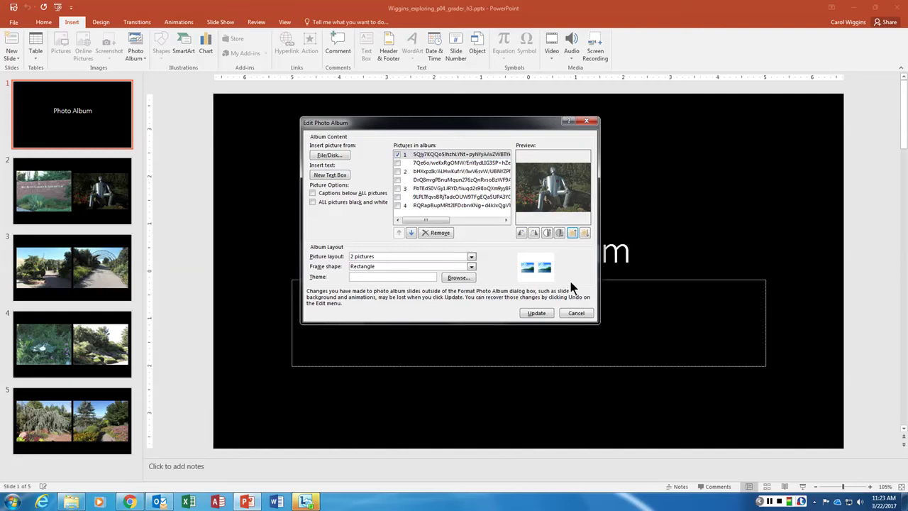
{"action": "left_click", "coordinate": [548, 232]}
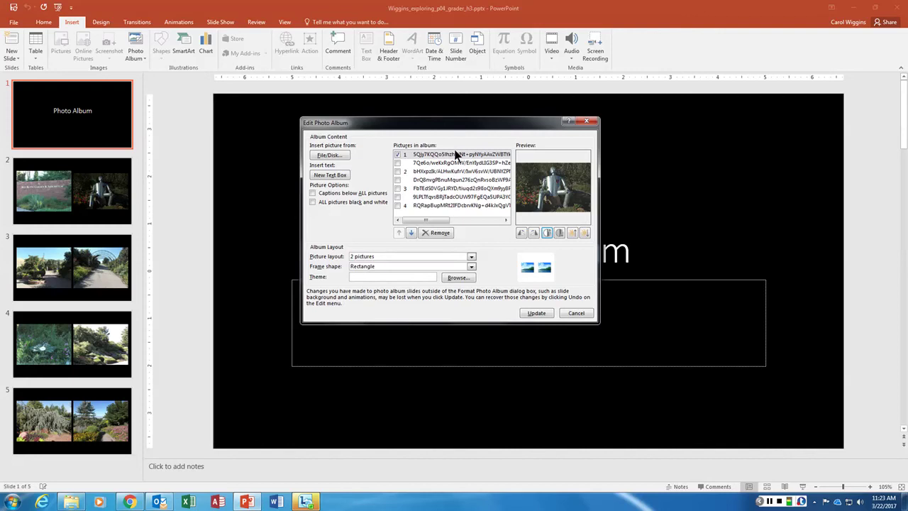
Uncheck the tin man and raise the leafy plant picture's brightness and contrast one step each
{"action": "left_click", "coordinate": [398, 154]}
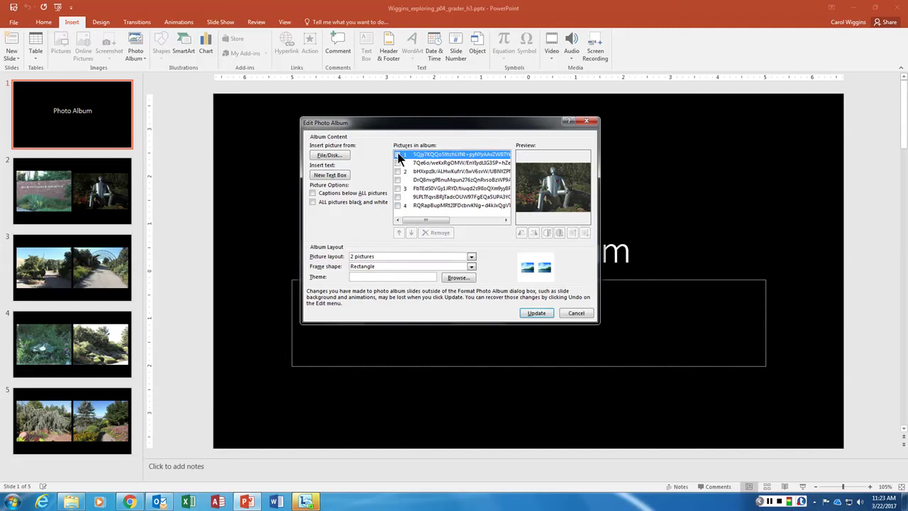
{"action": "left_click", "coordinate": [398, 180]}
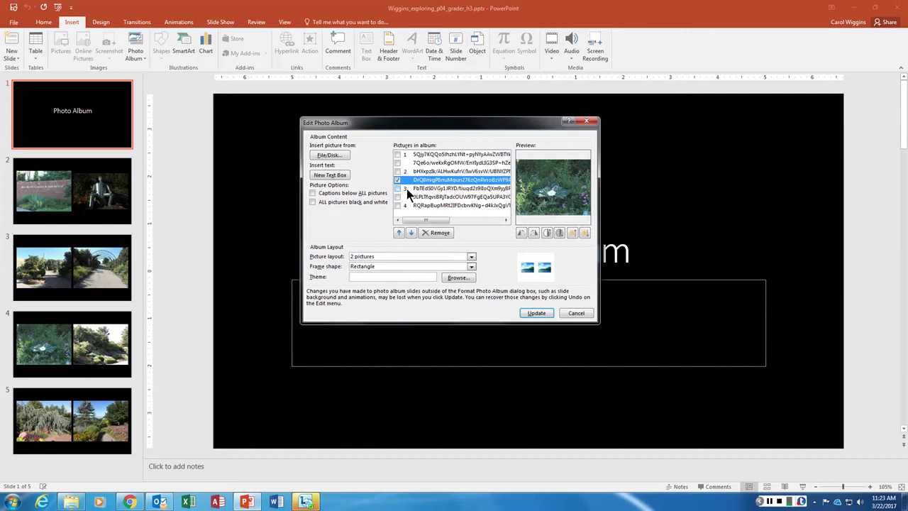
{"action": "left_click", "coordinate": [571, 232]}
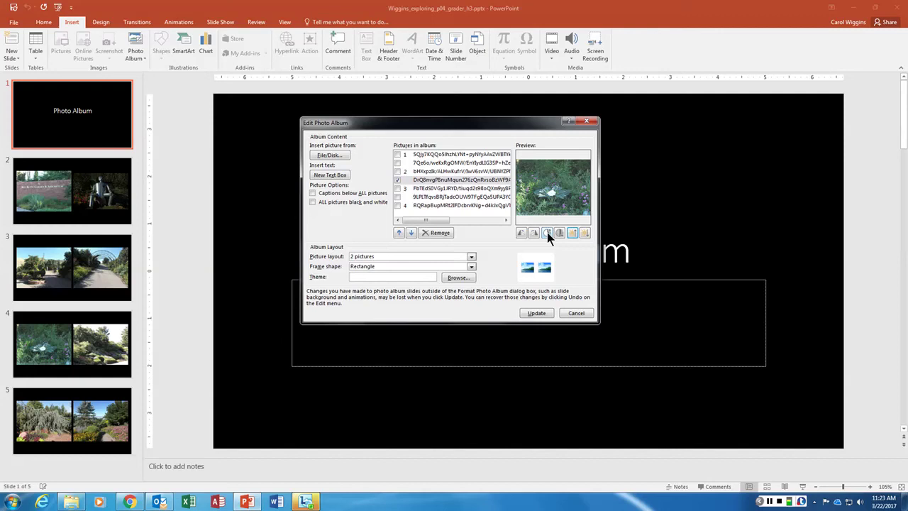
{"action": "left_click", "coordinate": [547, 232]}
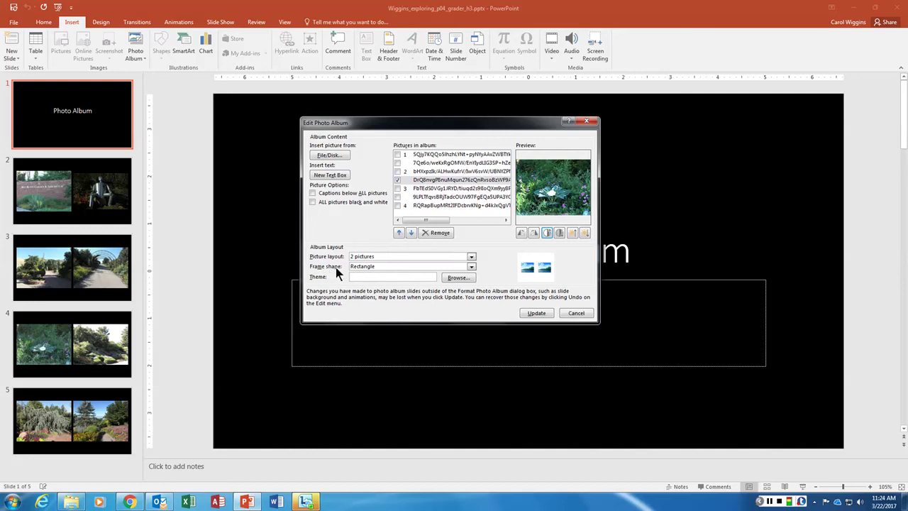
Set Simple Frame, White frames and a 1 picture layout, then update the album
{"action": "left_click", "coordinate": [395, 267]}
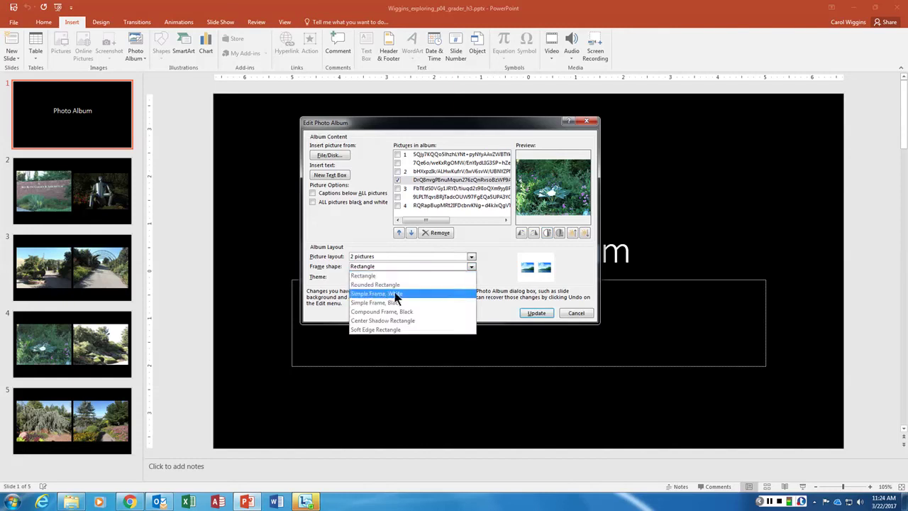
{"action": "left_click", "coordinate": [395, 294]}
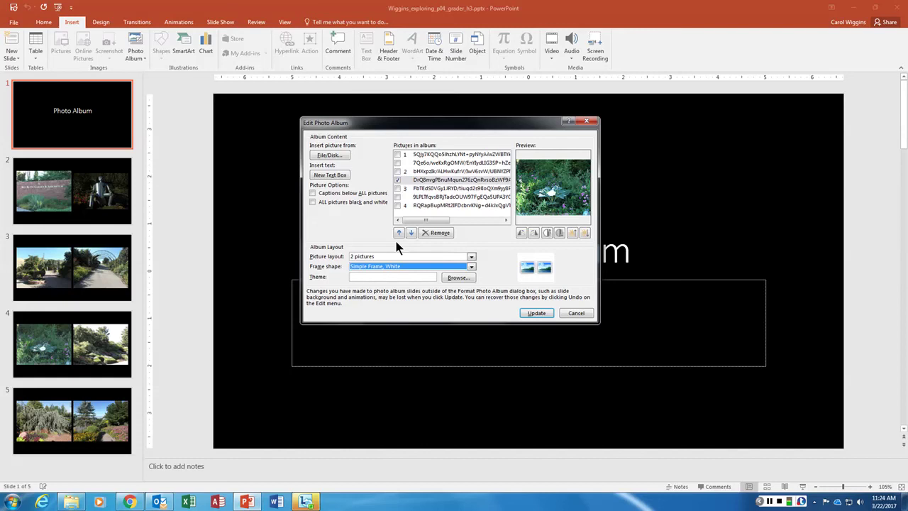
{"action": "left_click", "coordinate": [472, 256]}
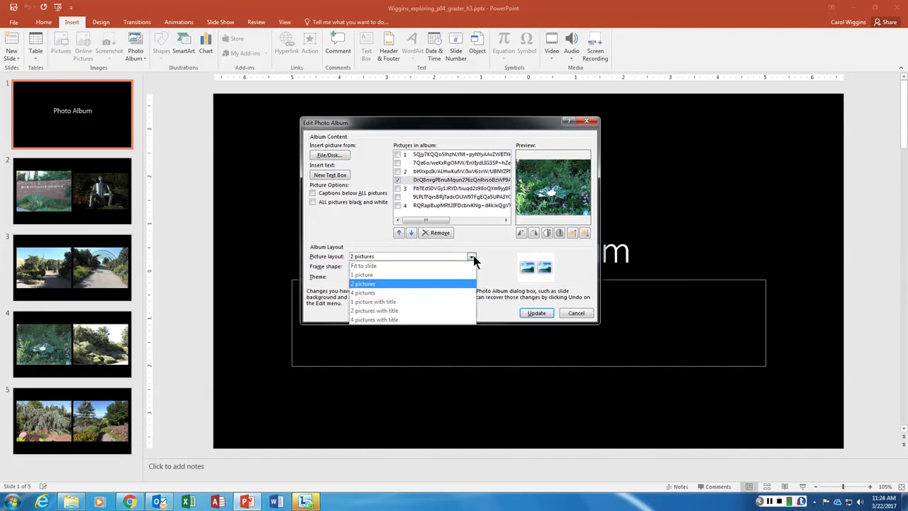
{"action": "left_click", "coordinate": [365, 274]}
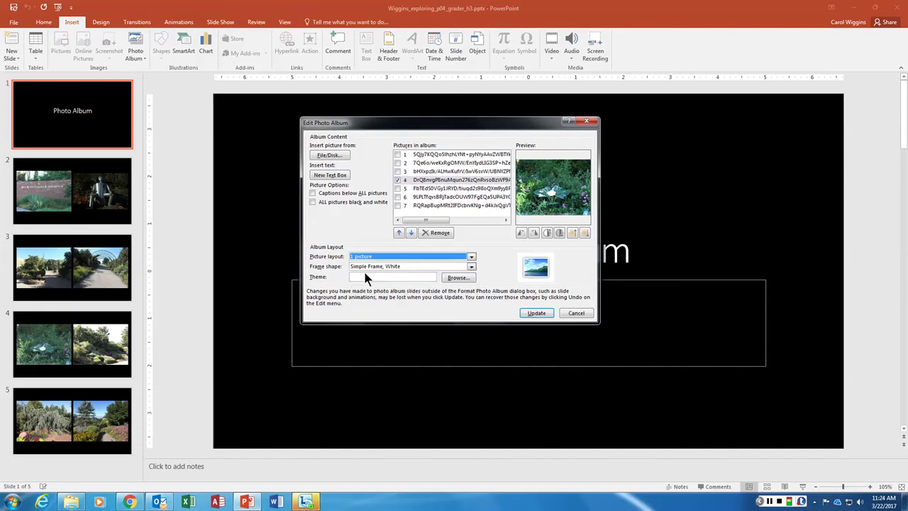
{"action": "left_click", "coordinate": [537, 313]}
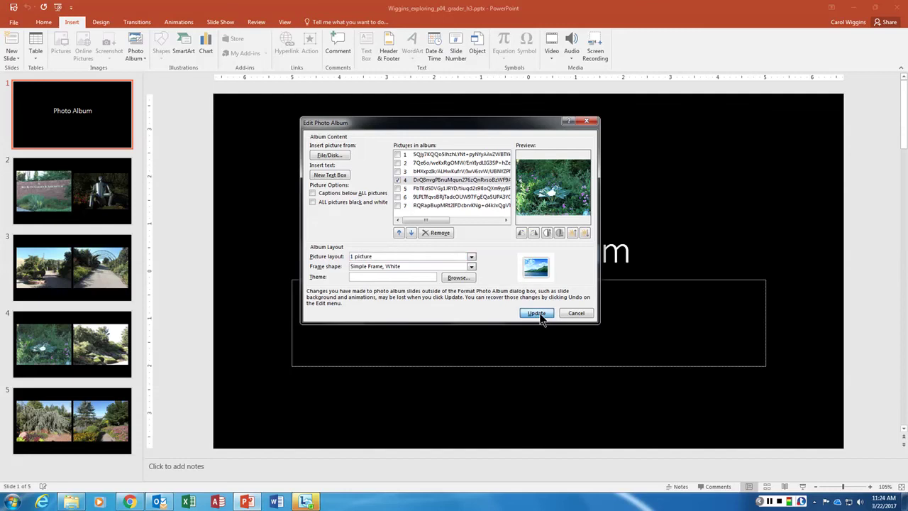
{"action": "left_click", "coordinate": [69, 198]}
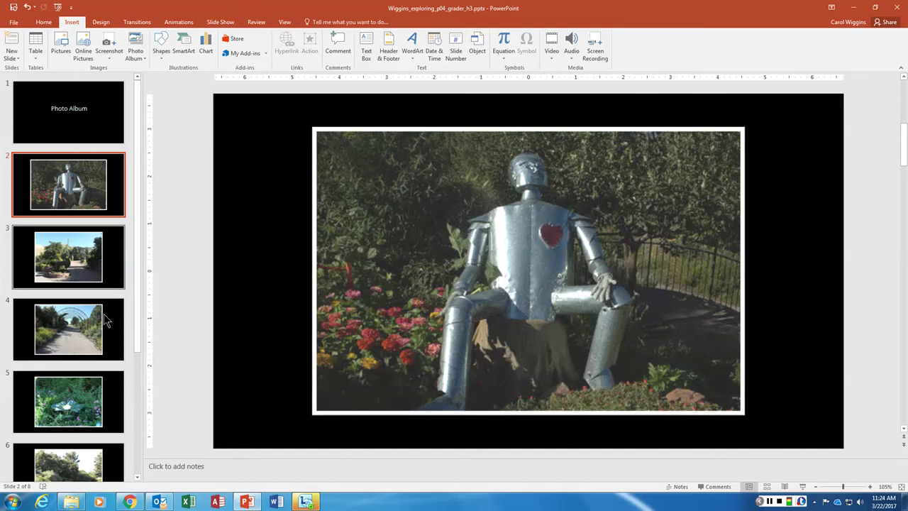
{"action": "left_click", "coordinate": [95, 399]}
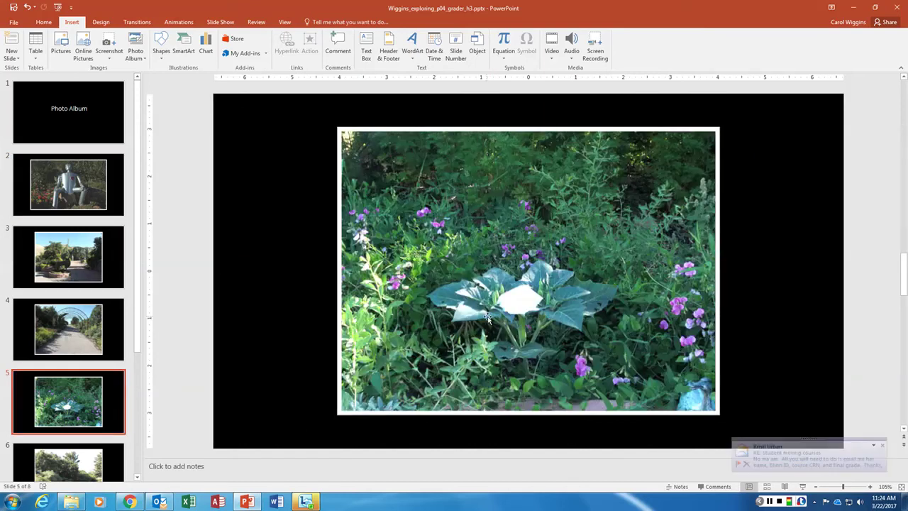
{"action": "scroll", "coordinate": [119, 199], "scroll_direction": "down", "scroll_amount": 3}
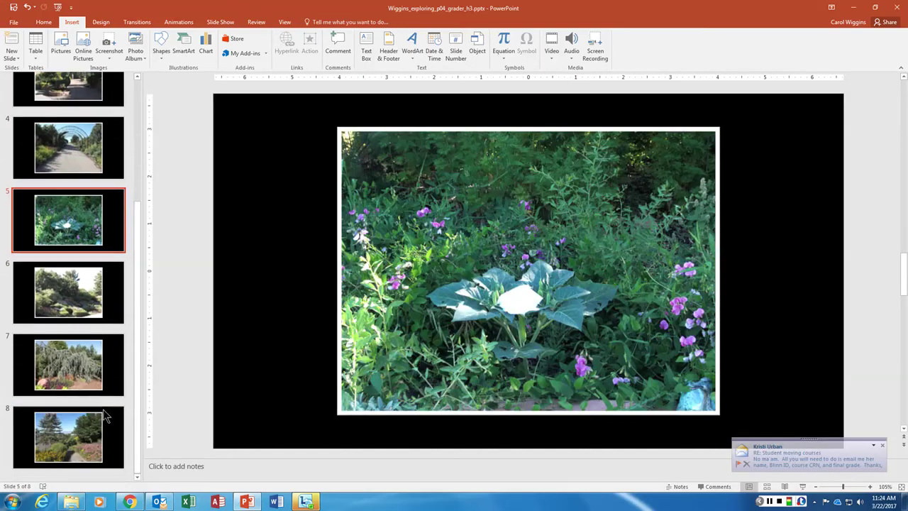
{"action": "scroll", "coordinate": [107, 426], "scroll_direction": "up", "scroll_amount": 3}
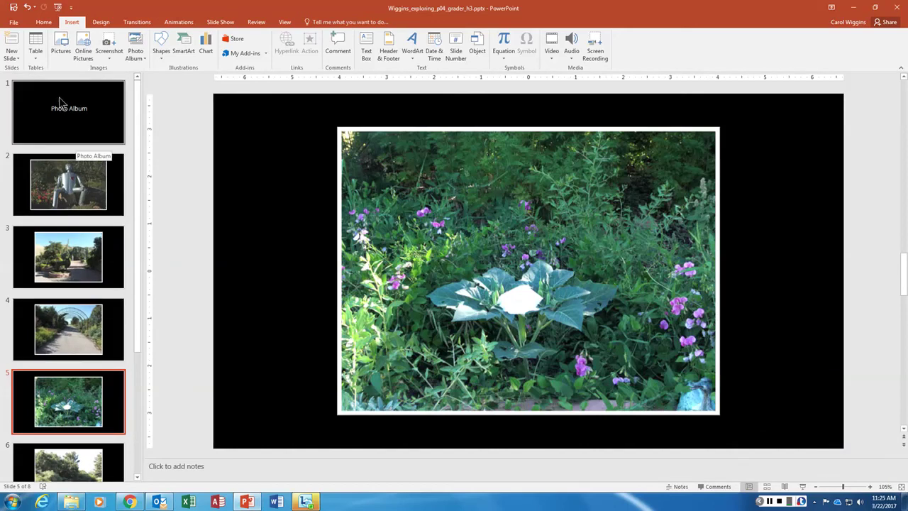
{"action": "left_click", "coordinate": [100, 127]}
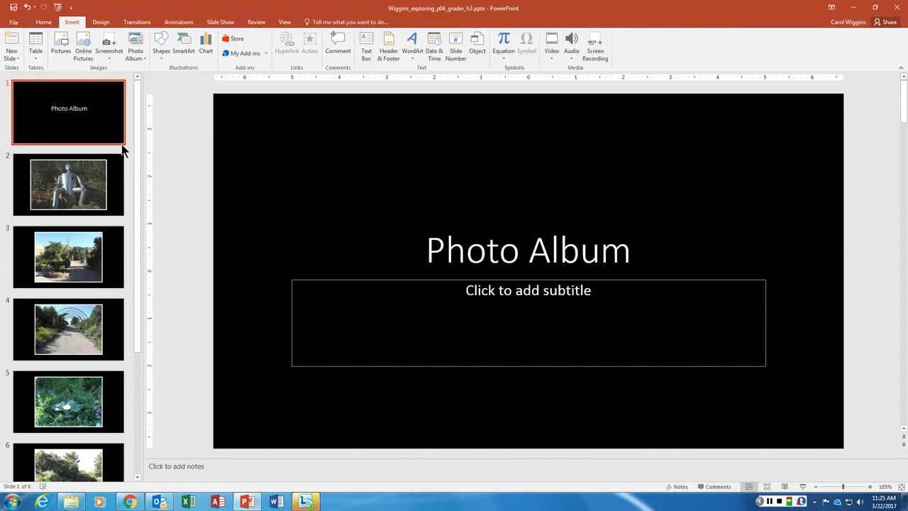
Fill the title slide background with p04m3Img1.jpg from the chapter 4 project folder
{"action": "left_click", "coordinate": [101, 22]}
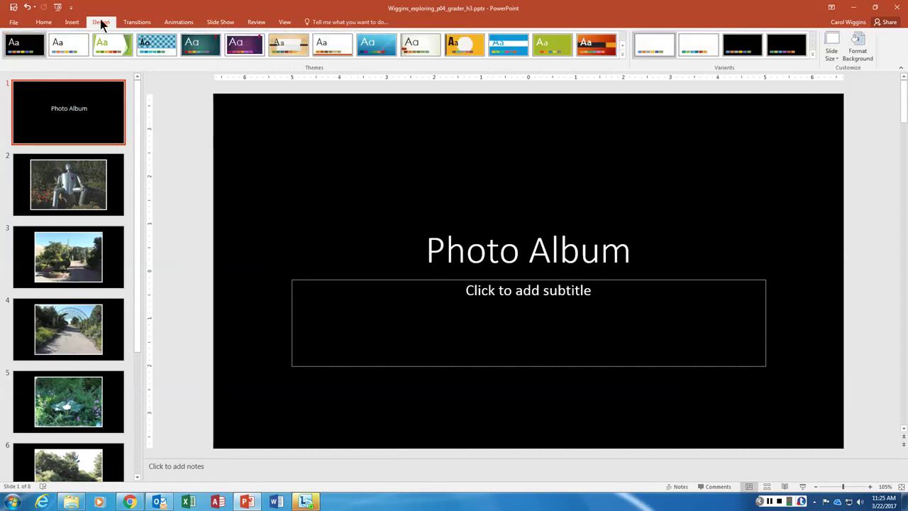
{"action": "left_click", "coordinate": [861, 39]}
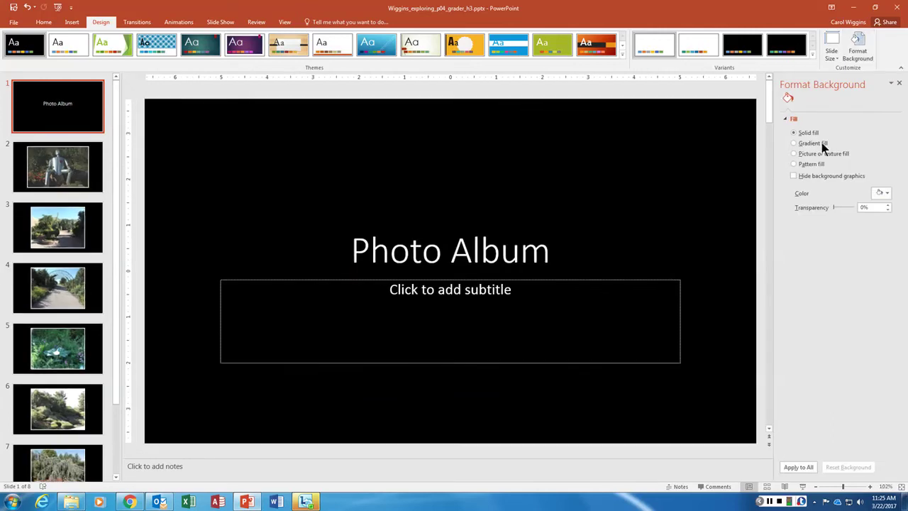
{"action": "left_click", "coordinate": [795, 153]}
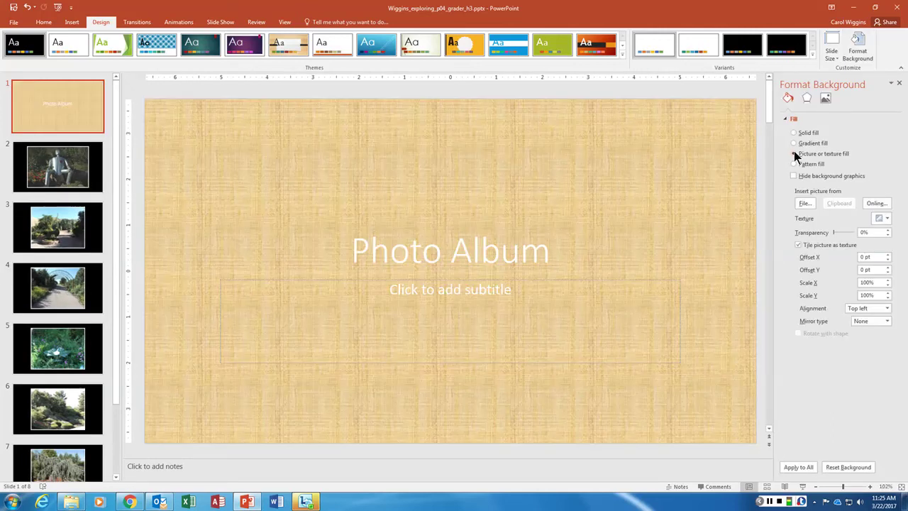
{"action": "left_click", "coordinate": [806, 204]}
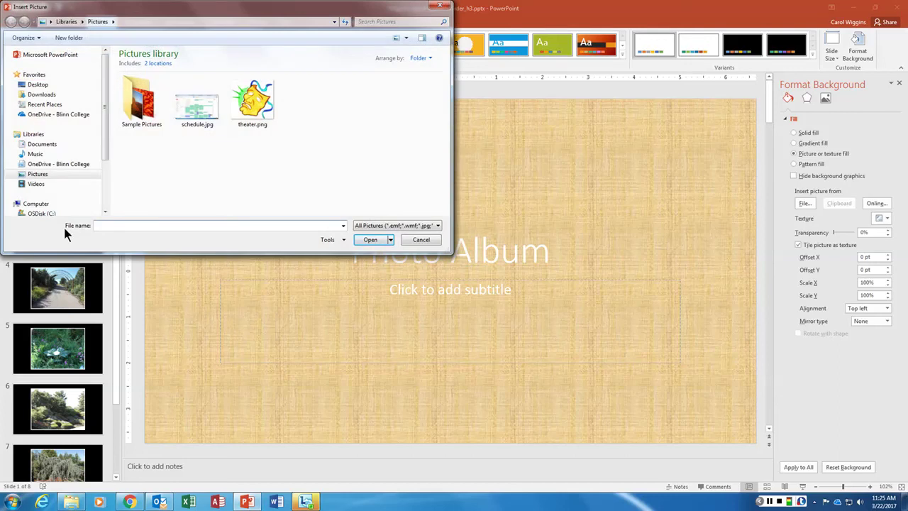
{"action": "left_click", "coordinate": [15, 165]}
{"action": "left_click", "coordinate": [19, 175]}
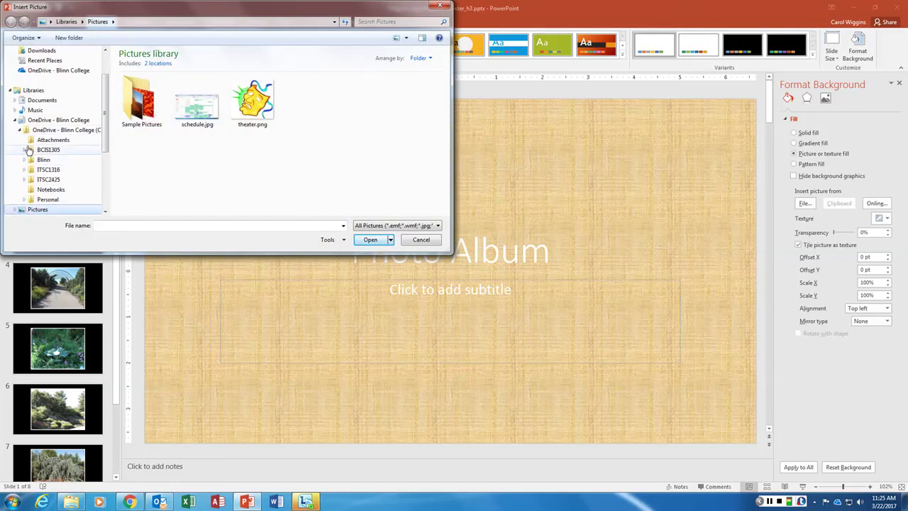
{"action": "left_click", "coordinate": [24, 149]}
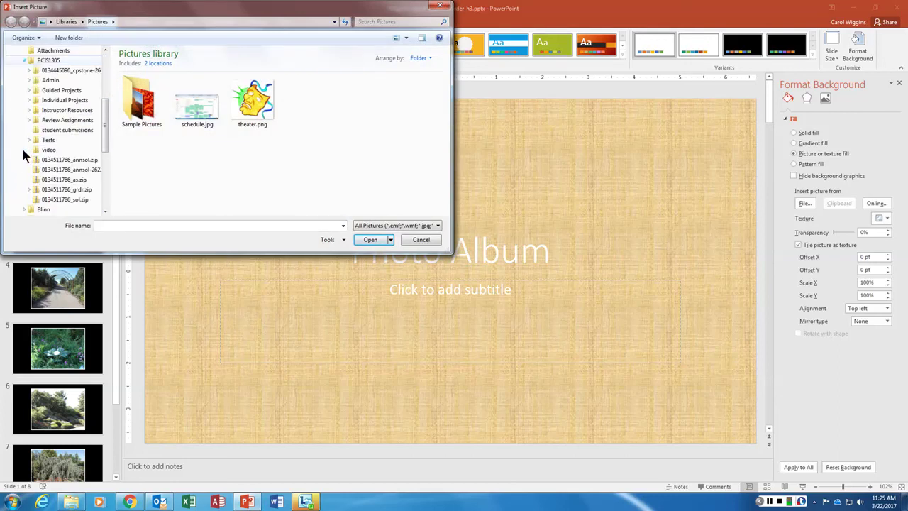
{"action": "left_click", "coordinate": [28, 90]}
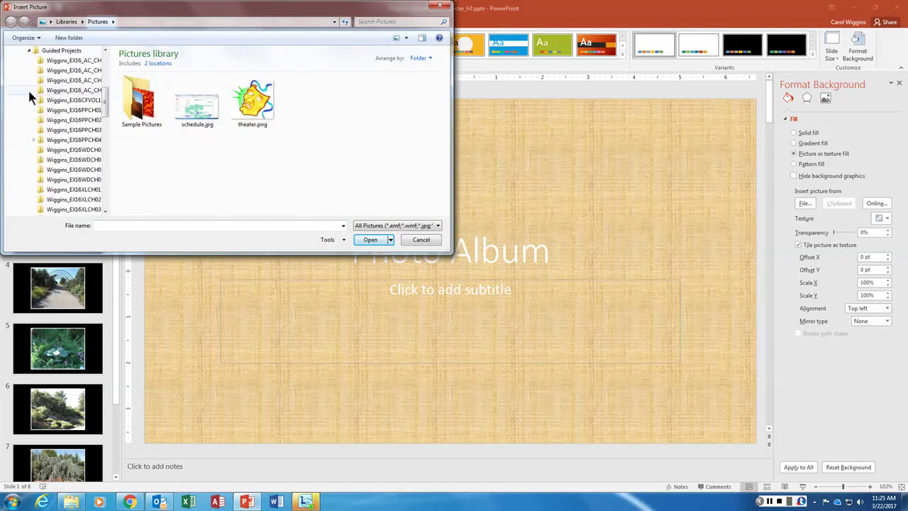
{"action": "left_click", "coordinate": [43, 140]}
{"action": "left_click", "coordinate": [138, 101]}
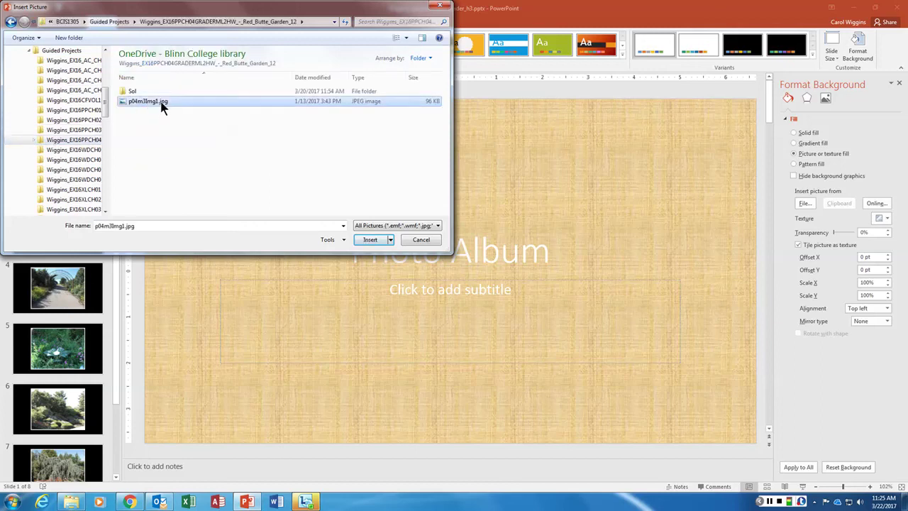
{"action": "left_click", "coordinate": [373, 239]}
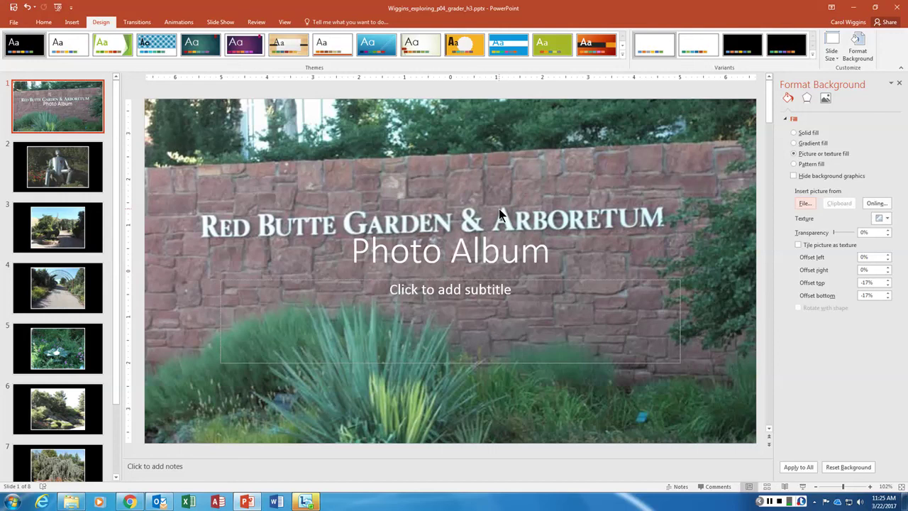
Delete the empty subtitle placeholder and the 'Photo Album' title placeholder from the title slide
{"action": "left_click", "coordinate": [492, 281]}
{"action": "key", "text": "Delete"}
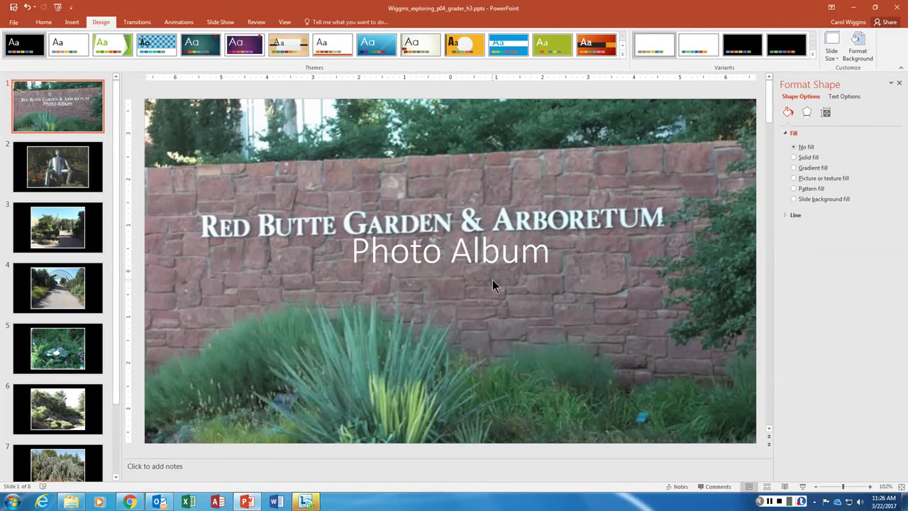
{"action": "left_click", "coordinate": [479, 261]}
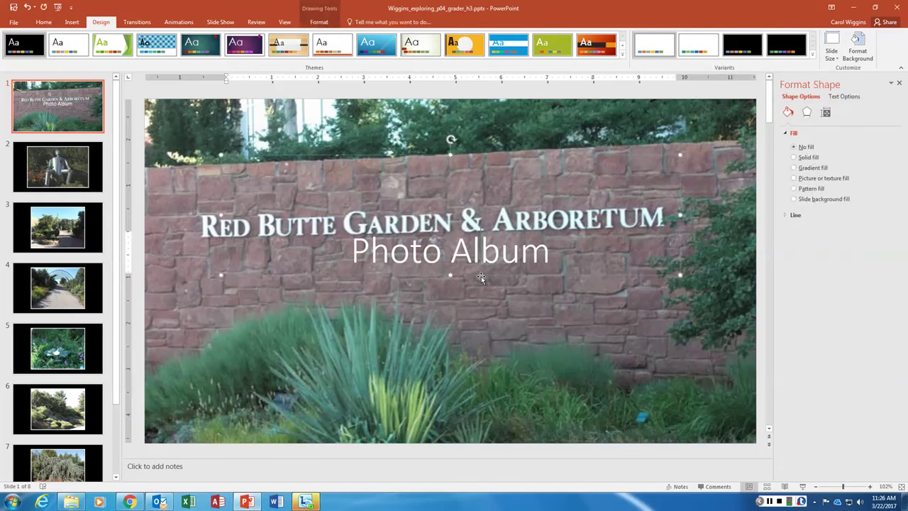
{"action": "left_click", "coordinate": [480, 276]}
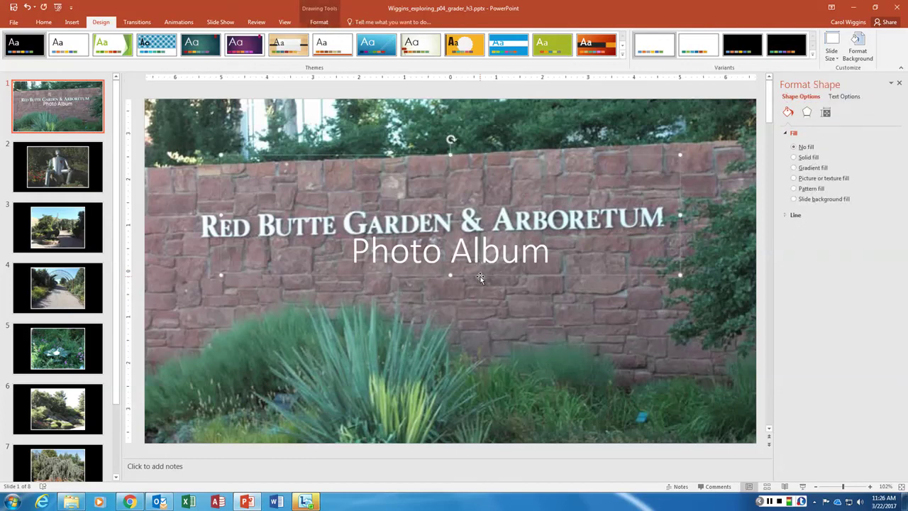
{"action": "key", "text": "Delete"}
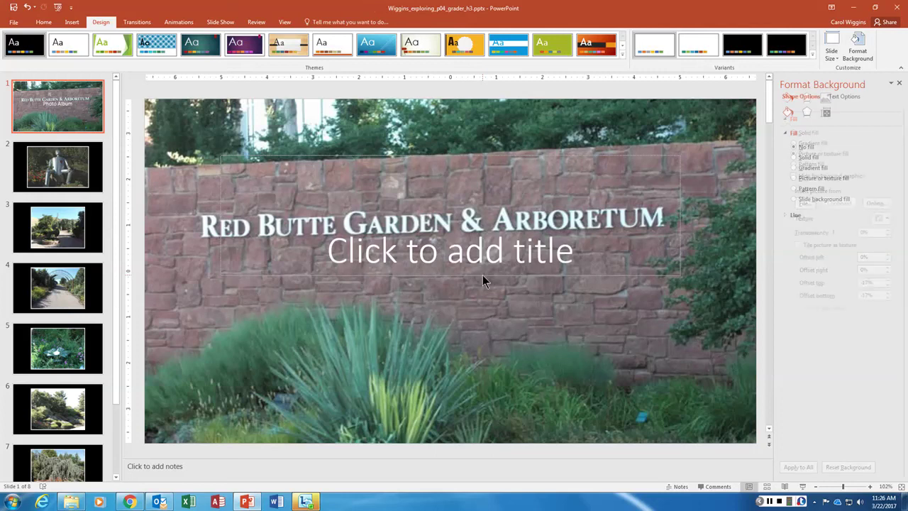
{"action": "left_click", "coordinate": [480, 276]}
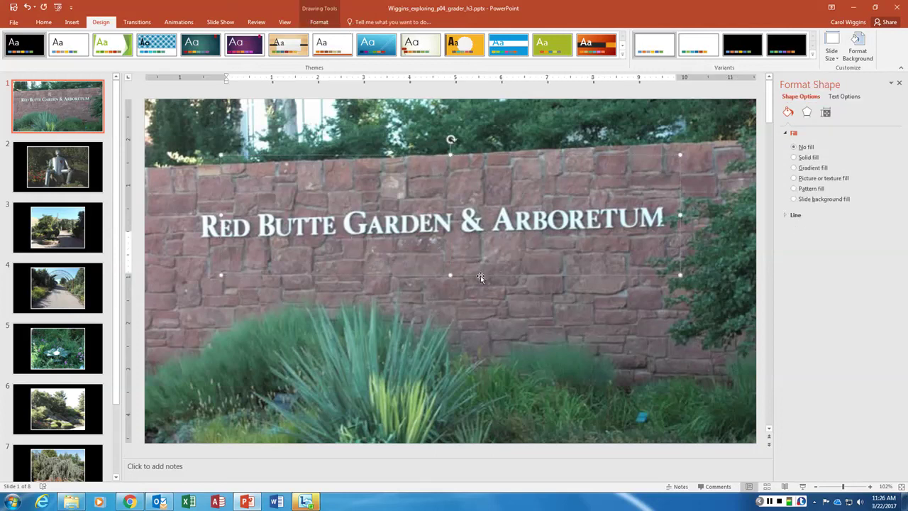
{"action": "key", "text": "Escape"}
{"action": "key", "text": "Delete"}
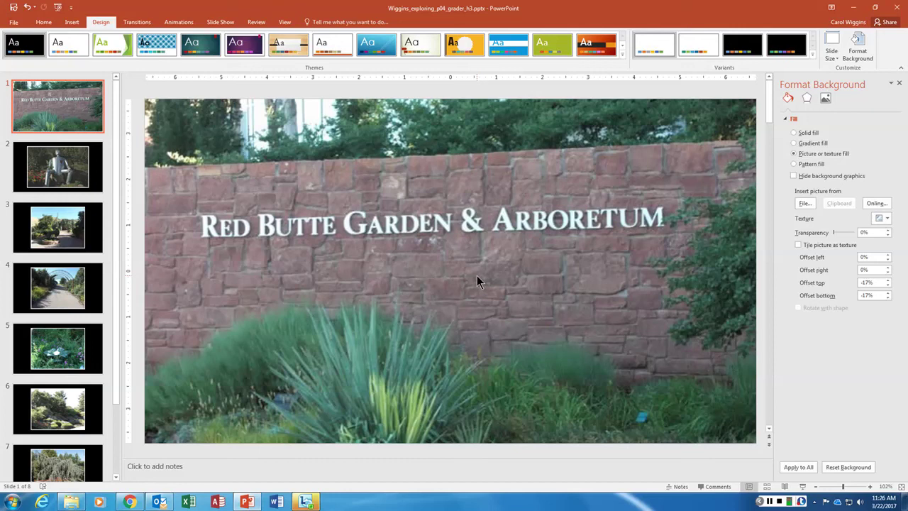
Move the tin man slide after slide 8 and give its photo the Paint Brush artistic effect
{"action": "left_click", "coordinate": [83, 164]}
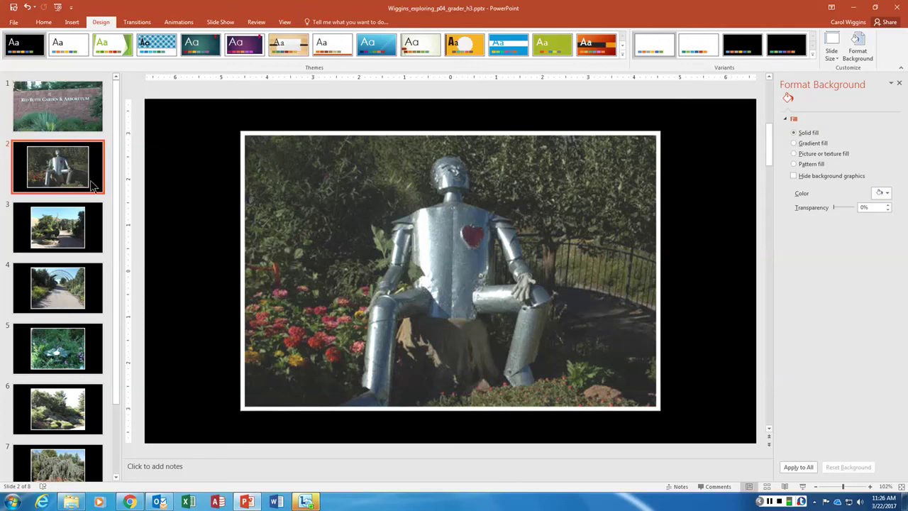
{"action": "left_click_drag", "start_coordinate": [98, 206], "coordinate": [92, 450]}
{"action": "left_click", "coordinate": [471, 273]}
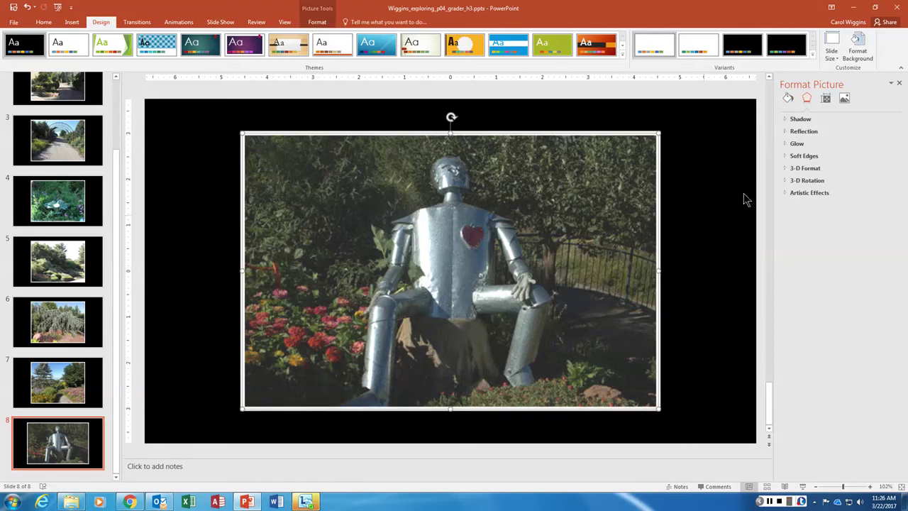
{"action": "left_click", "coordinate": [785, 194]}
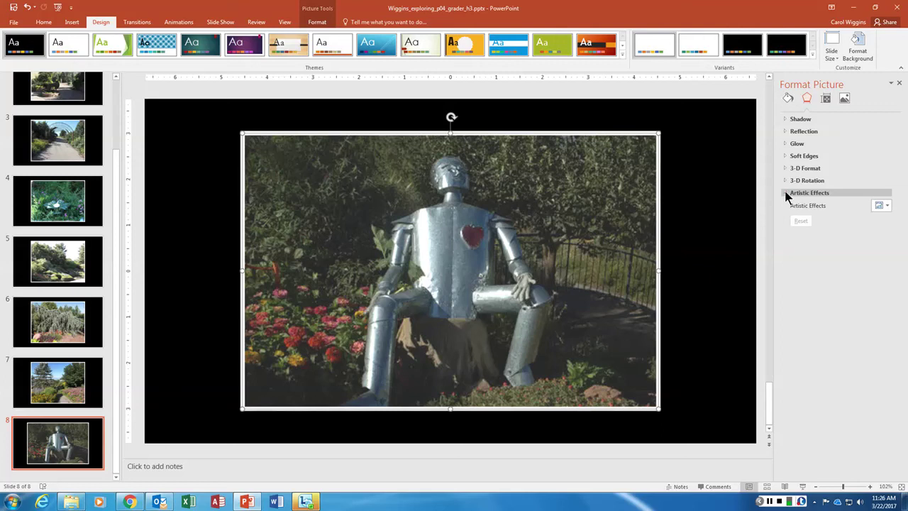
{"action": "left_click", "coordinate": [887, 206]}
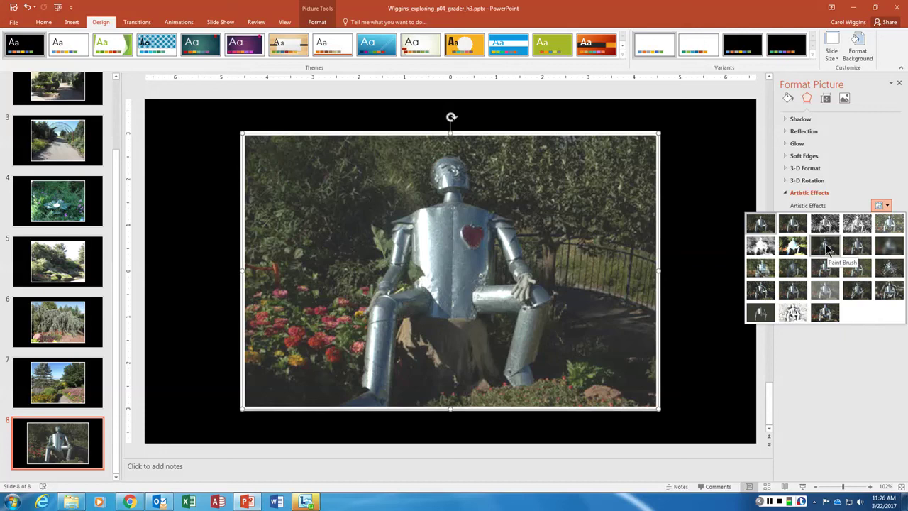
{"action": "left_click", "coordinate": [825, 243]}
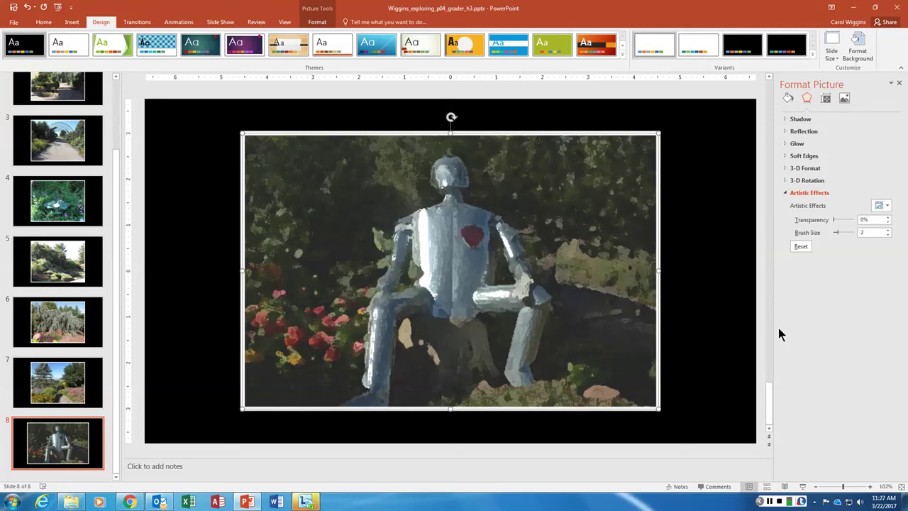
Apply the Sharpen: 50% correction to slide 7's garden path photo
{"action": "left_click", "coordinate": [57, 369]}
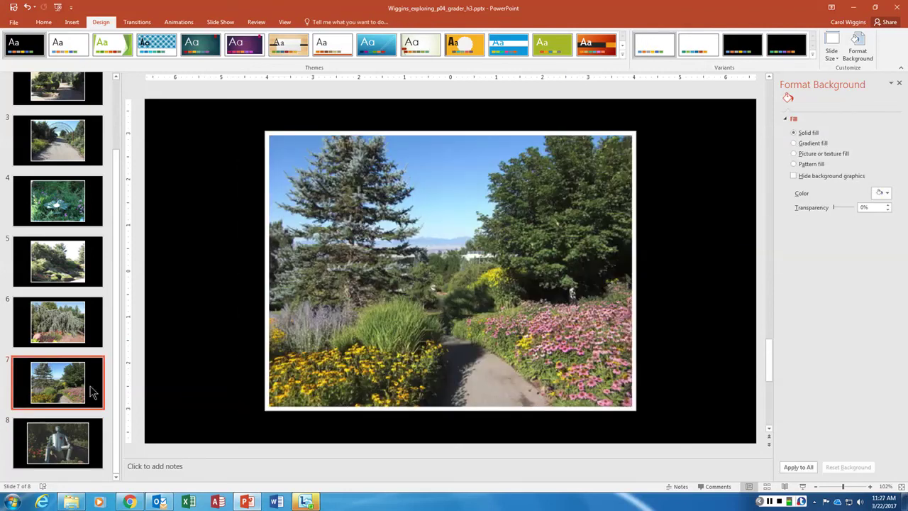
{"action": "left_click", "coordinate": [456, 301]}
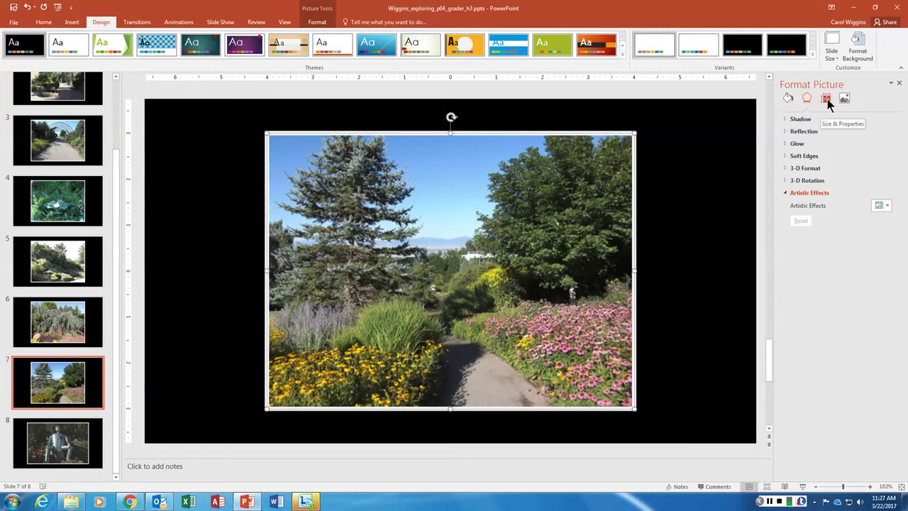
{"action": "left_click", "coordinate": [827, 100]}
{"action": "left_click", "coordinate": [847, 101]}
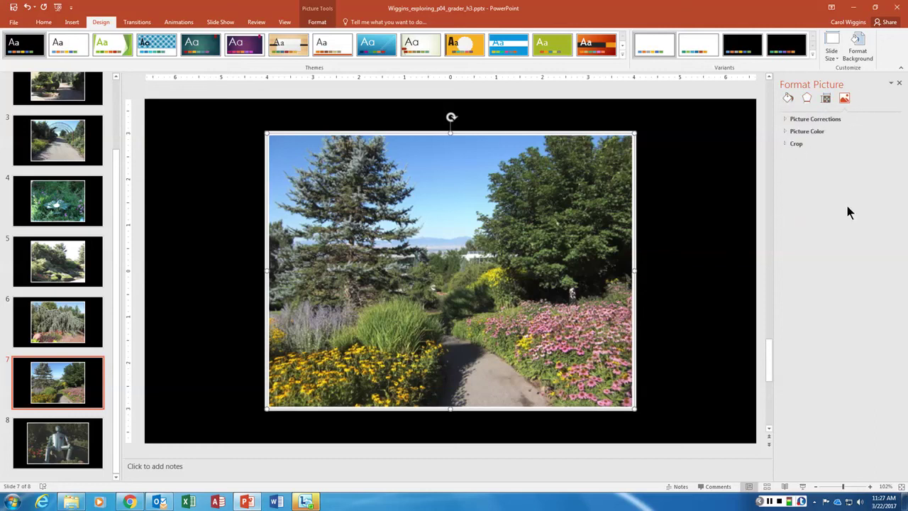
{"action": "left_click", "coordinate": [786, 121]}
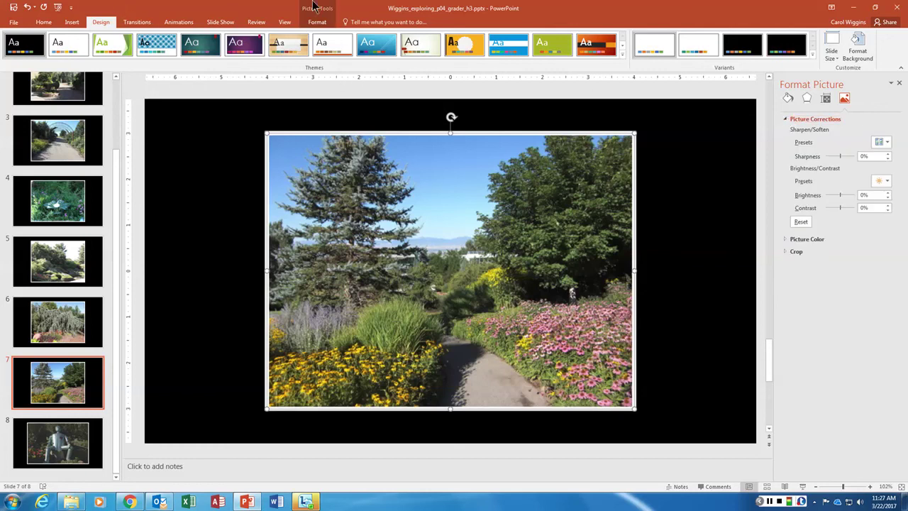
{"action": "left_click", "coordinate": [317, 22]}
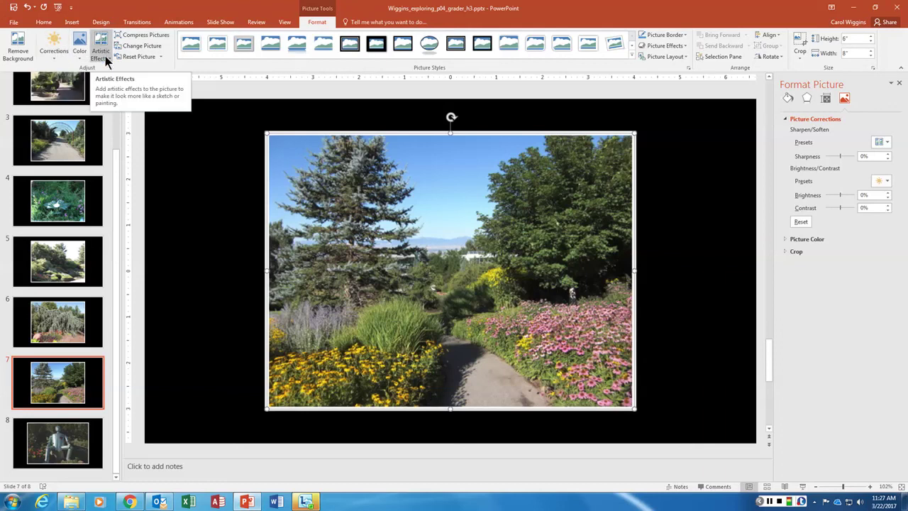
{"action": "left_click", "coordinate": [57, 60]}
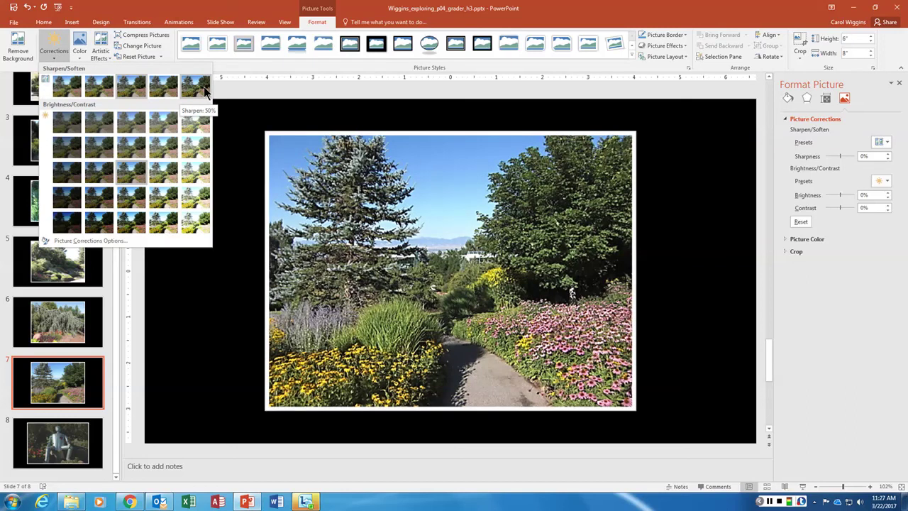
{"action": "left_click", "coordinate": [885, 297]}
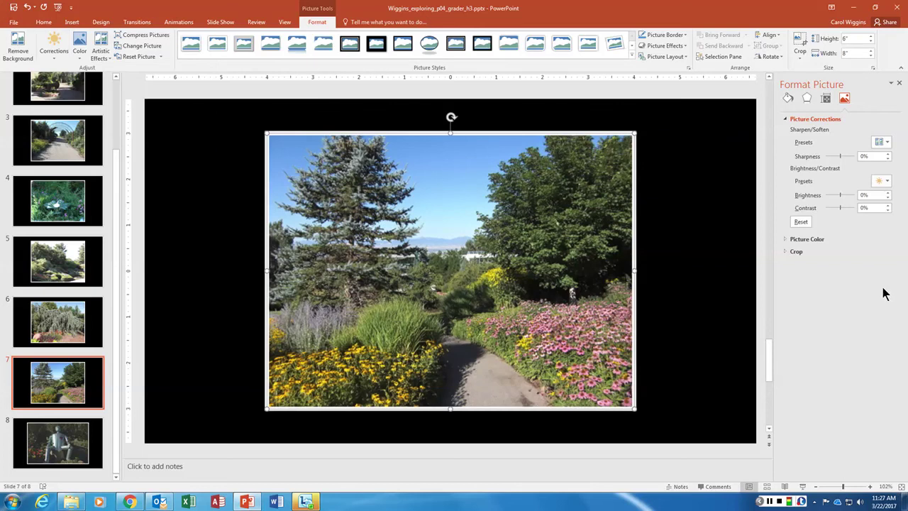
{"action": "left_click", "coordinate": [881, 143]}
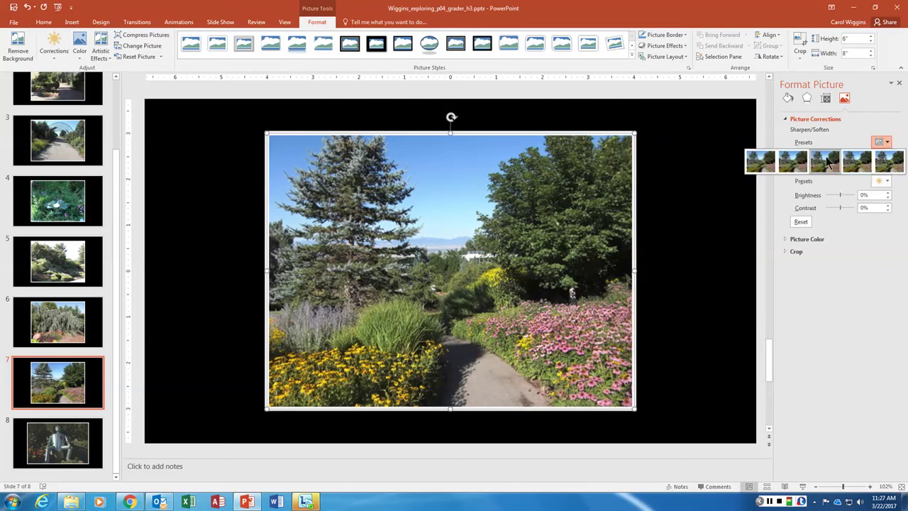
{"action": "left_click", "coordinate": [891, 161]}
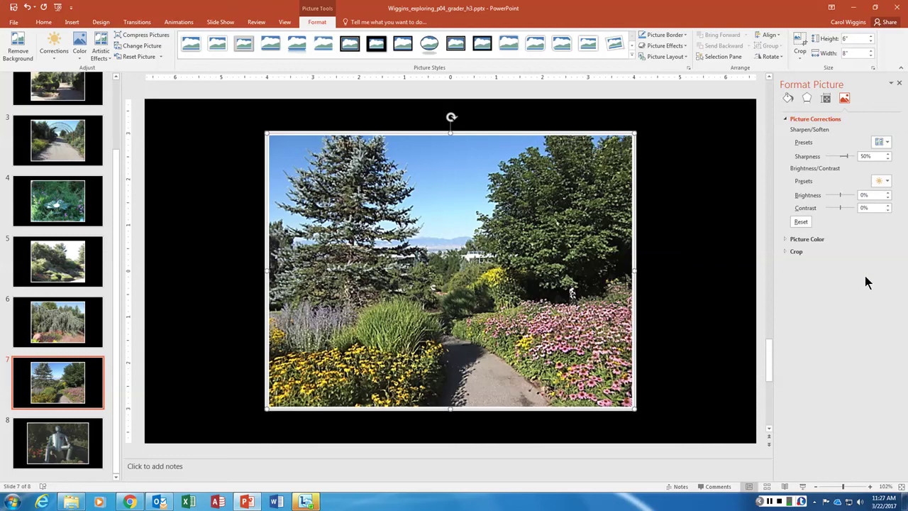
{"action": "left_click", "coordinate": [250, 183]}
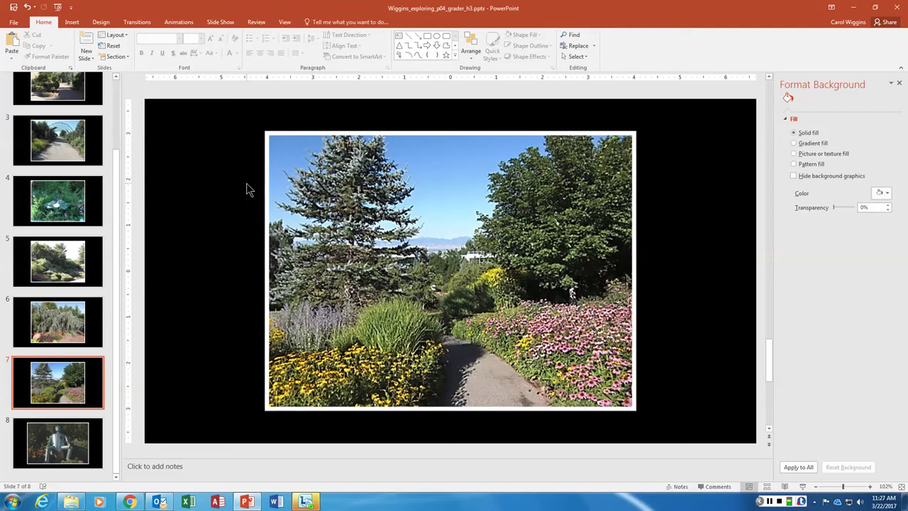
Apply Reveal to all slides, advancing after 00:02.00 instead of on mouse click
{"action": "left_click", "coordinate": [136, 23]}
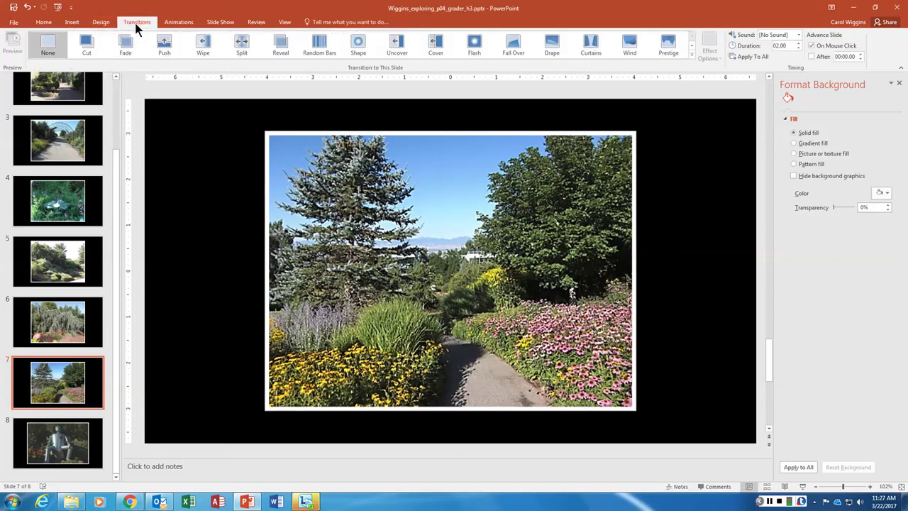
{"action": "left_click", "coordinate": [283, 44]}
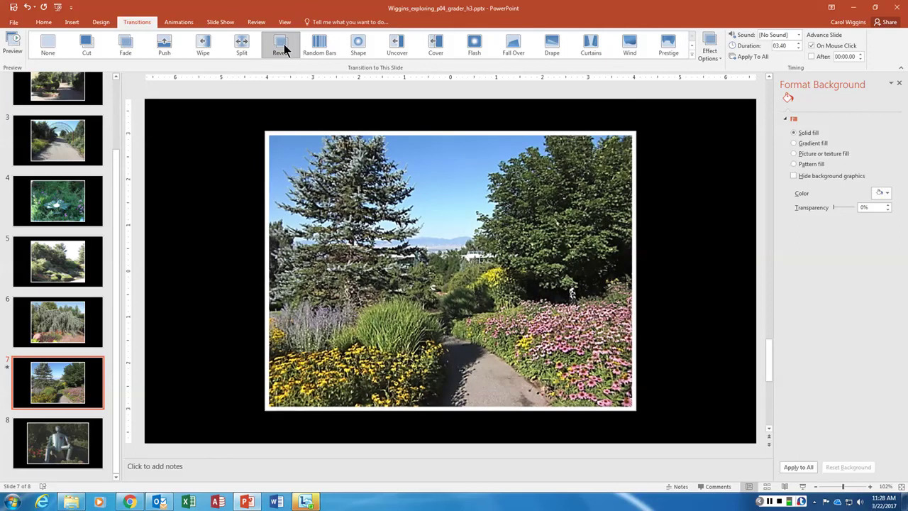
{"action": "left_click", "coordinate": [811, 46]}
{"action": "left_click", "coordinate": [813, 57]}
{"action": "left_click", "coordinate": [751, 58]}
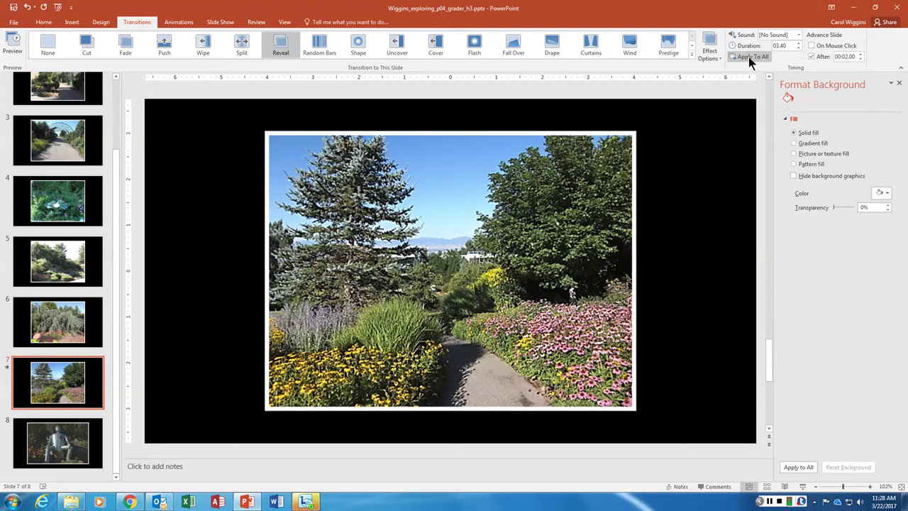